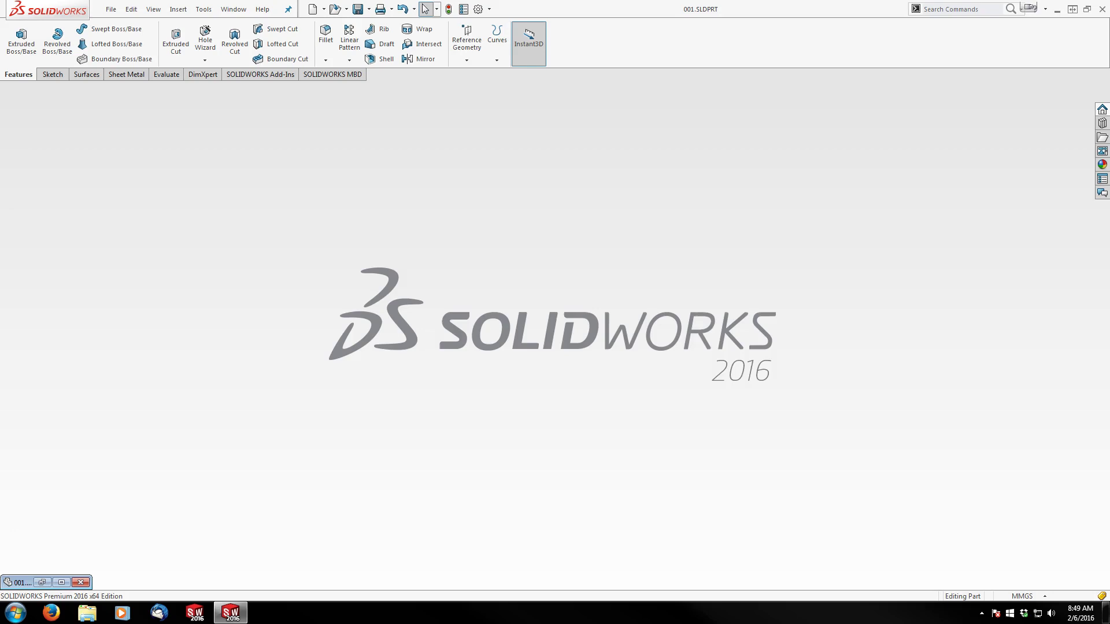
- Restore the minimized 001.SLDPRT receiver part window in SolidWorks
double_click(23, 582)
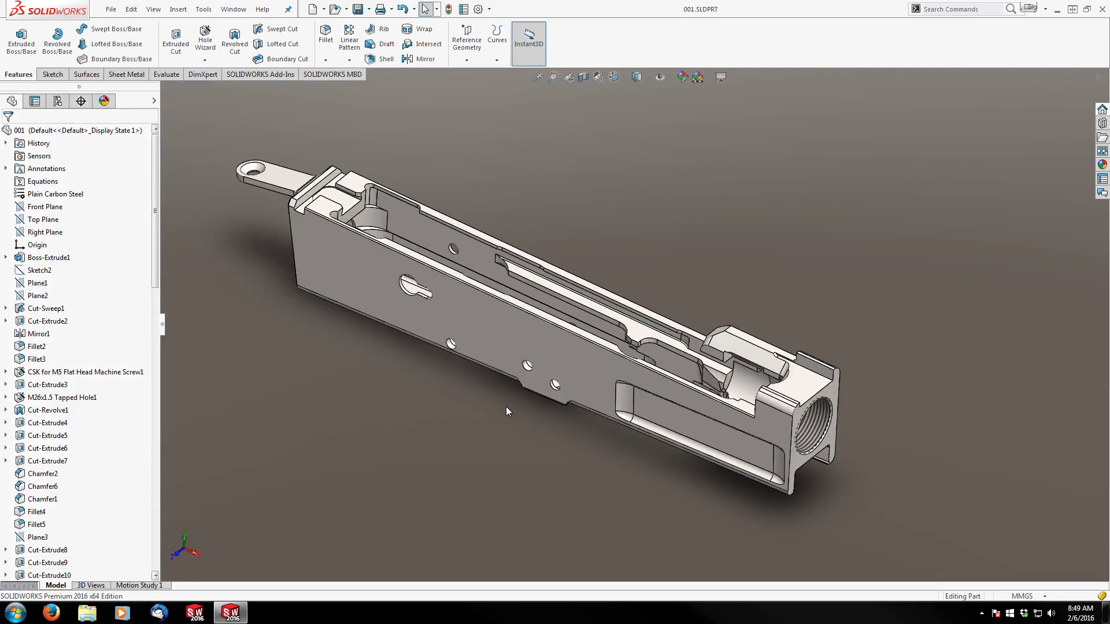
- Orbit the receiver model slightly
middle_click_drag(518, 387, 513, 377)
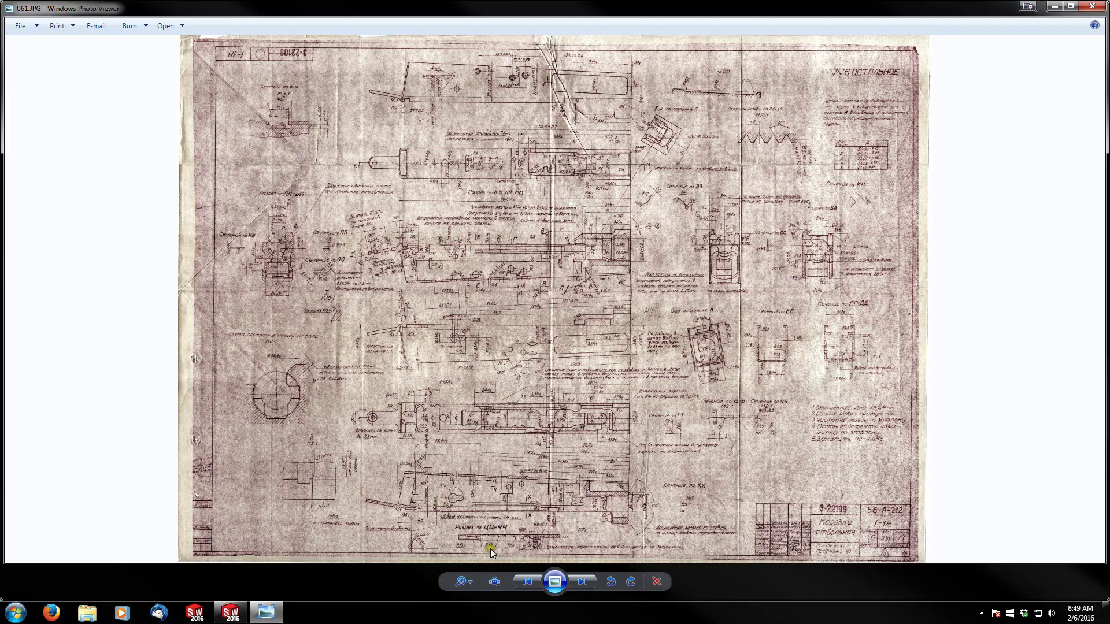
- Show 061.JPG at actual size and pan over the top notes and КК-ЛЛ-ММ, ПП, 00 sections
left_click(490, 366)
left_click(494, 584)
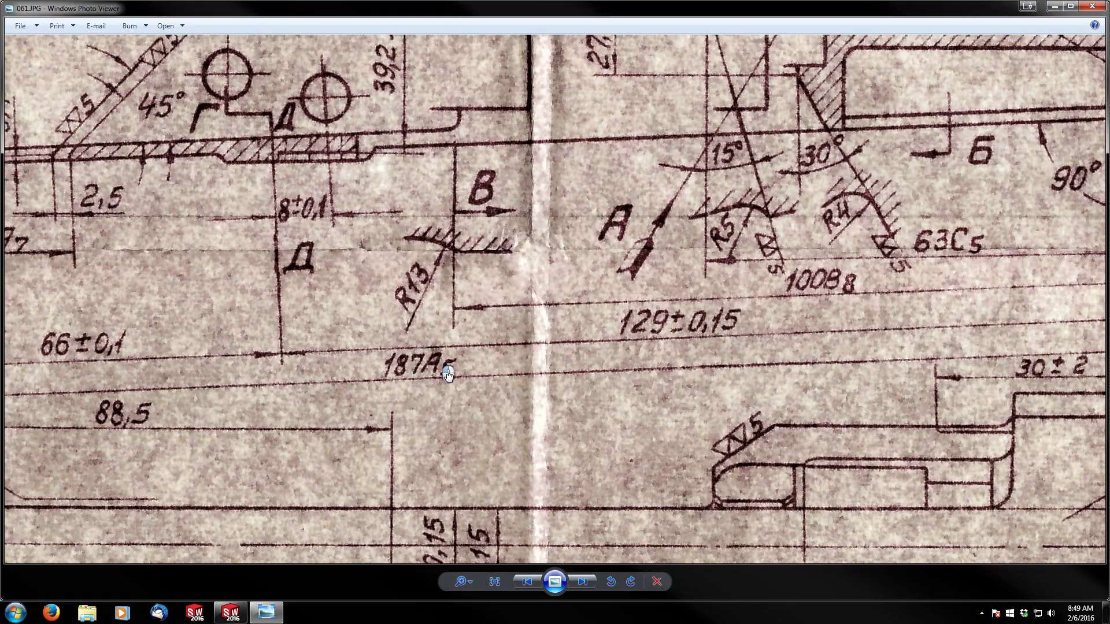
scroll(493, 292, "down", 2)
left_click_drag(493, 292, 472, 428)
scroll(469, 363, "down", 1)
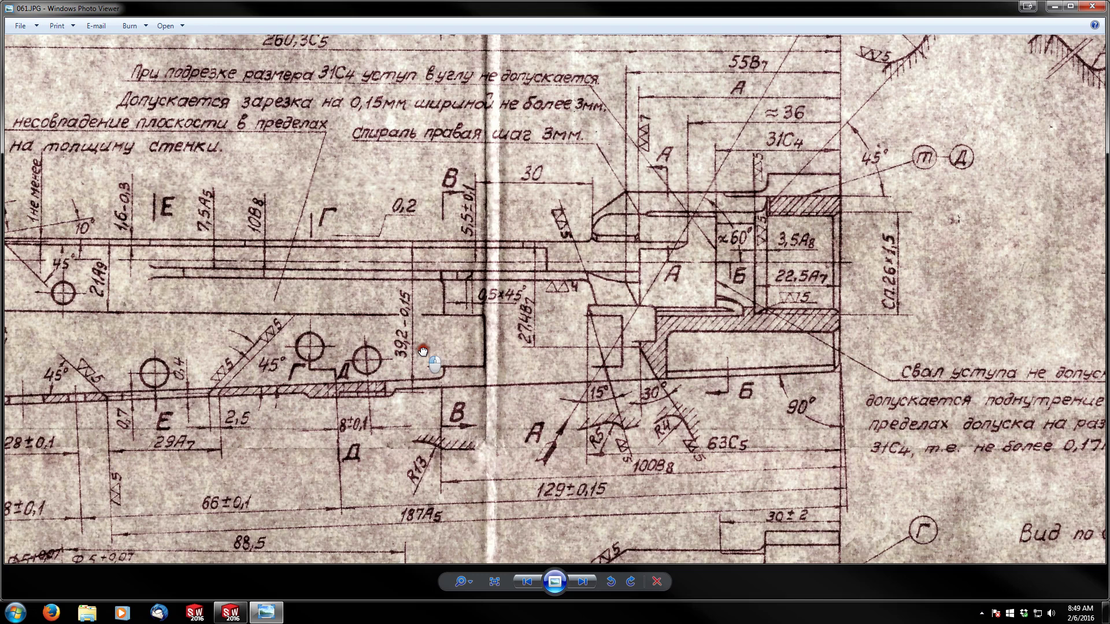
left_click_drag(430, 356, 702, 350)
left_click_drag(368, 334, 706, 401)
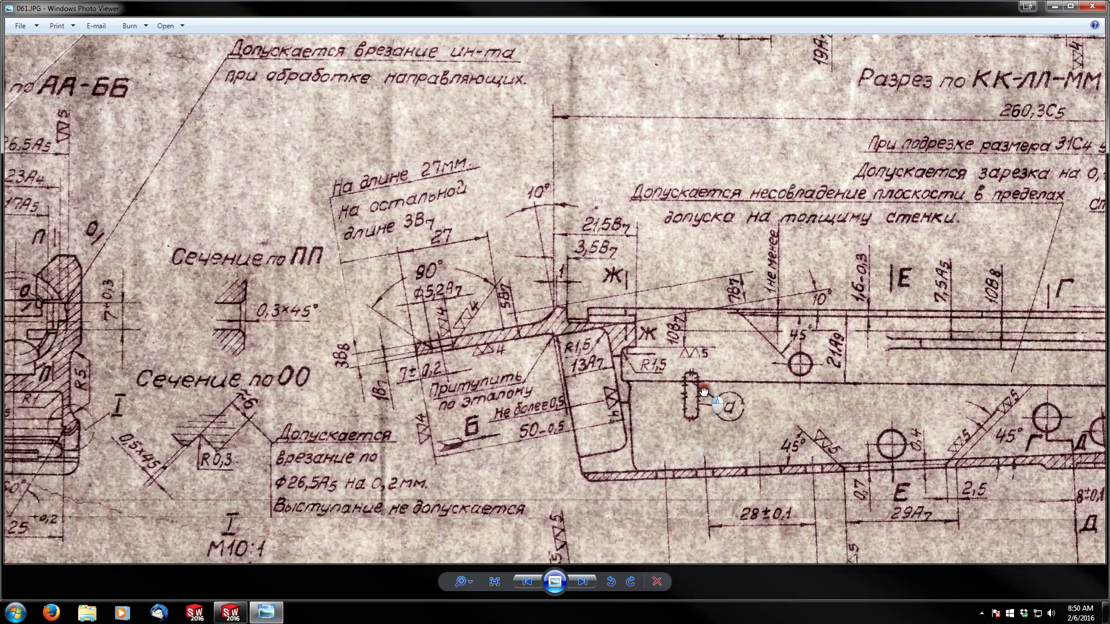
left_click_drag(497, 370, 556, 322)
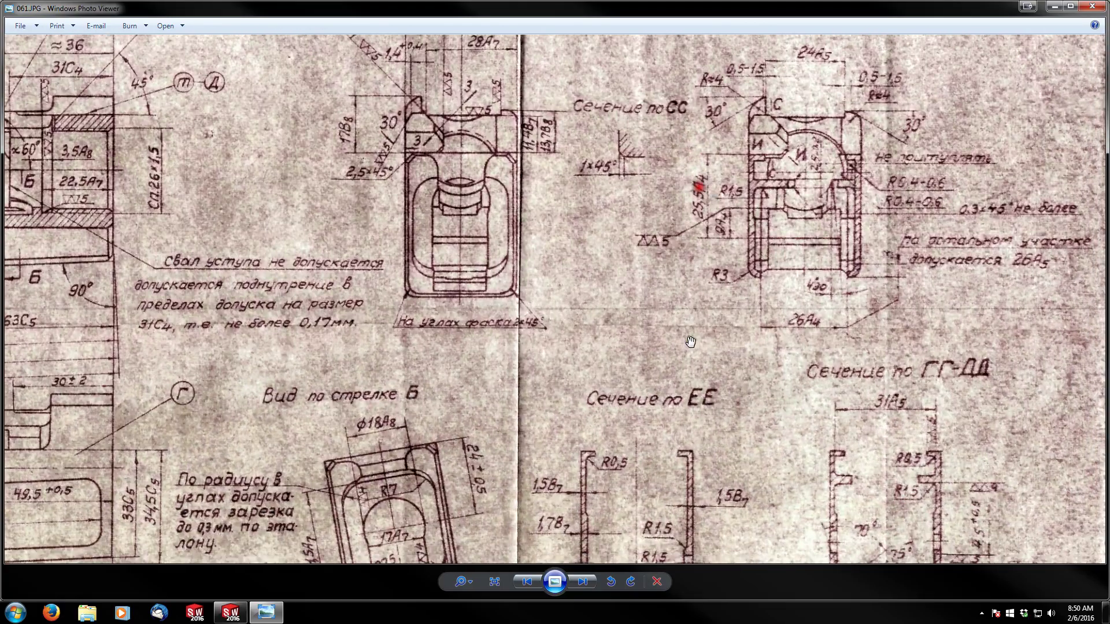
- Review the lower sections and notes, then minimize Photo Viewer
mouse_move(691, 342)
left_mouse_down()
mouse_move(780, 141)
mouse_move(777, 69)
left_mouse_up()
left_click_drag(798, 366, 700, 123)
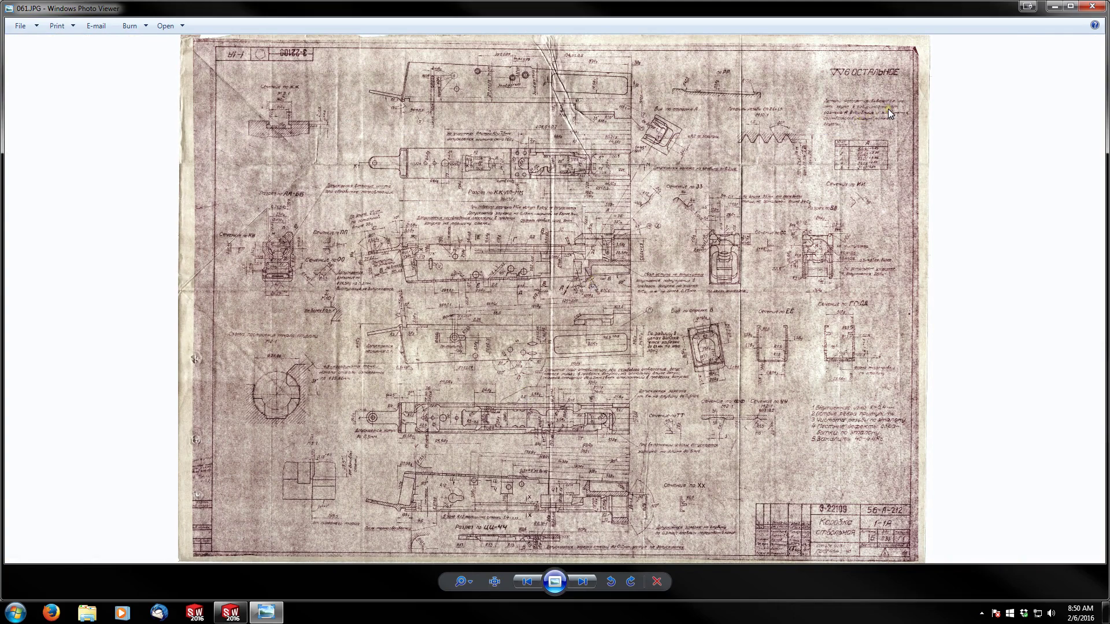
left_click(1055, 6)
middle_click_drag(606, 292, 423, 461)
scroll(456, 335, "down", 4)
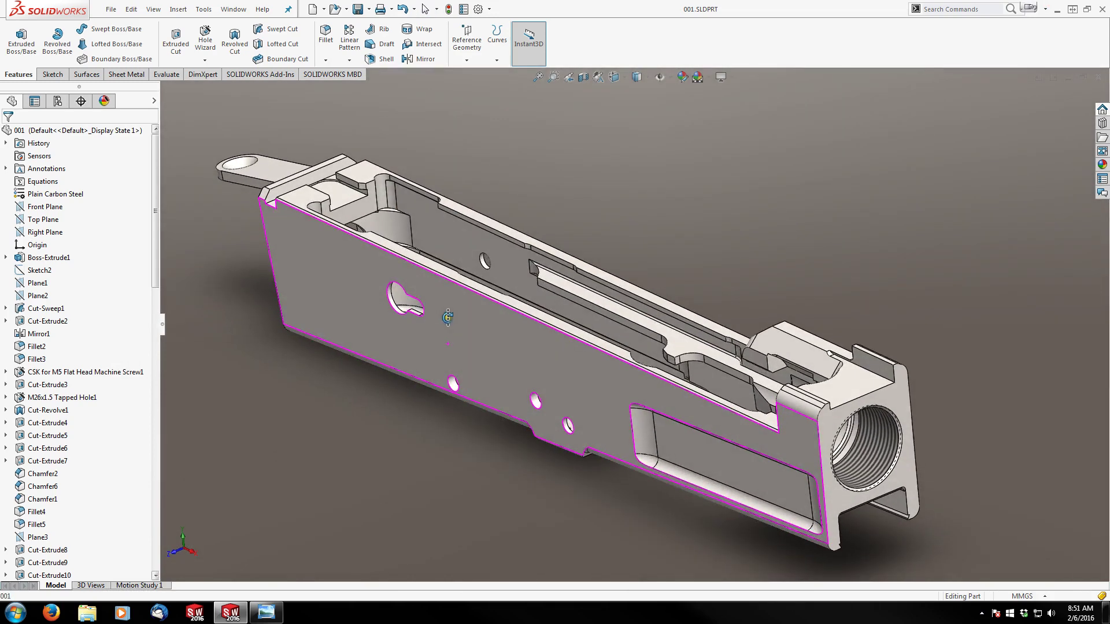
middle_click_drag(448, 317, 434, 376)
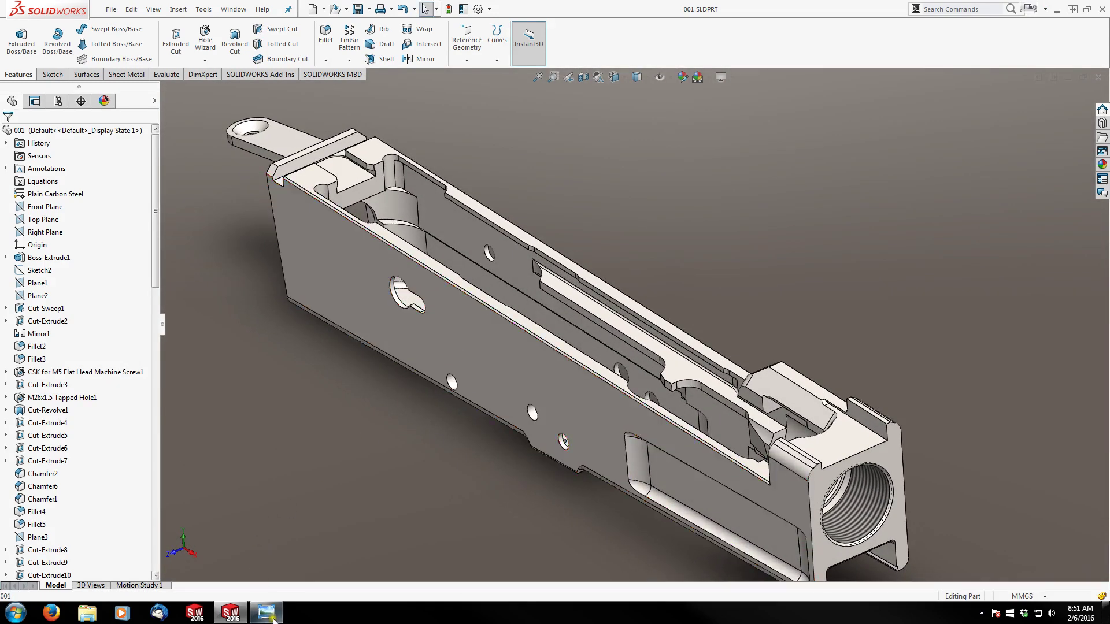
middle_click_drag(338, 454, 416, 459)
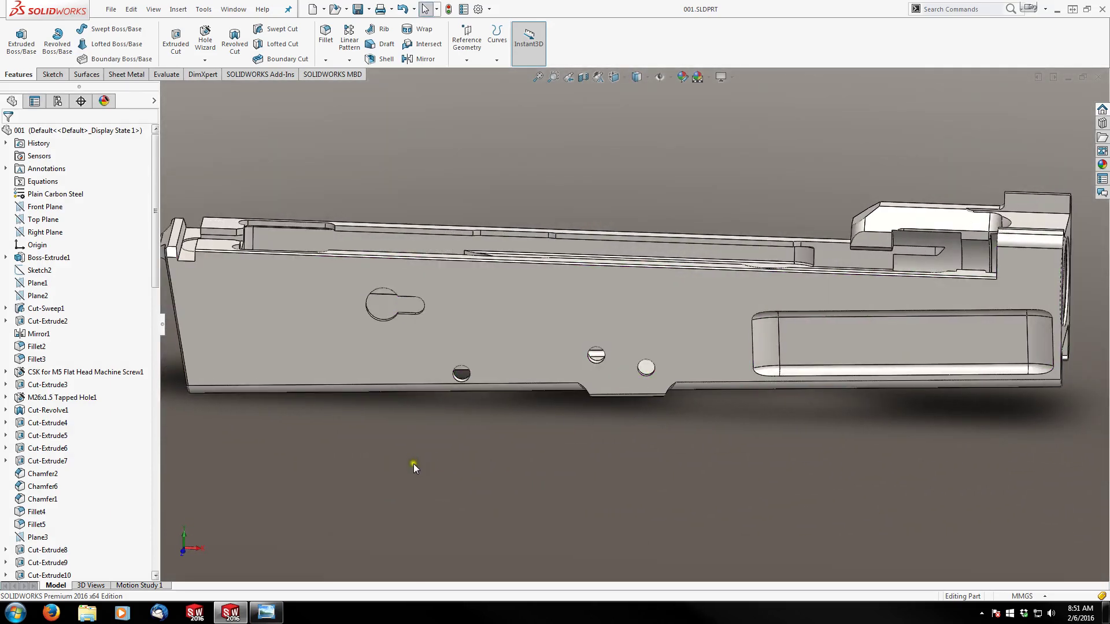
middle_click_drag(824, 401, 818, 432)
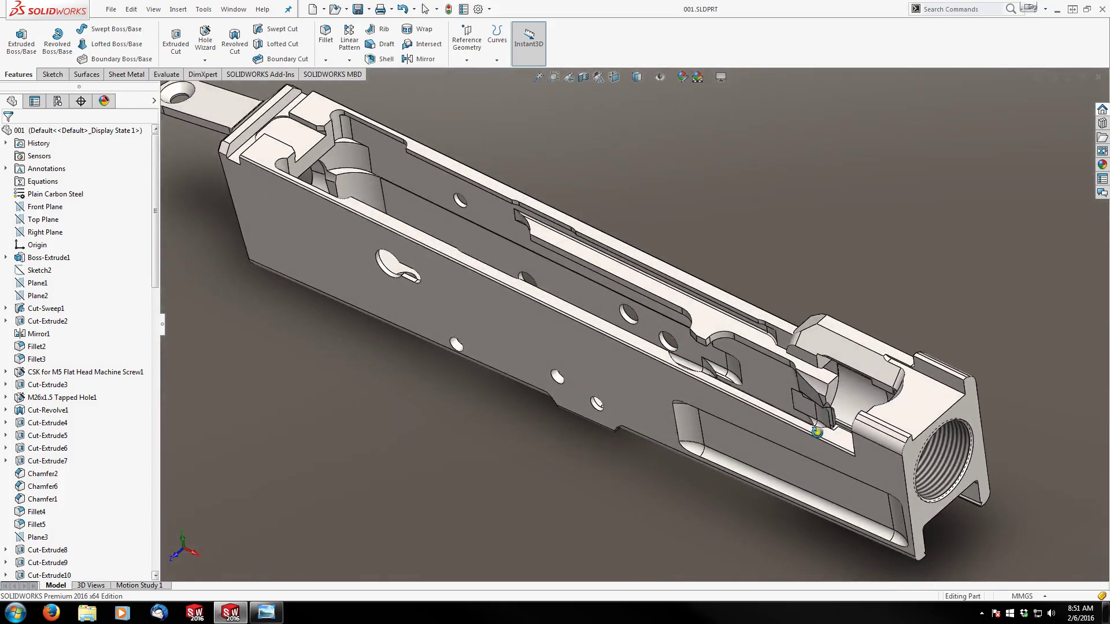
left_click(266, 613)
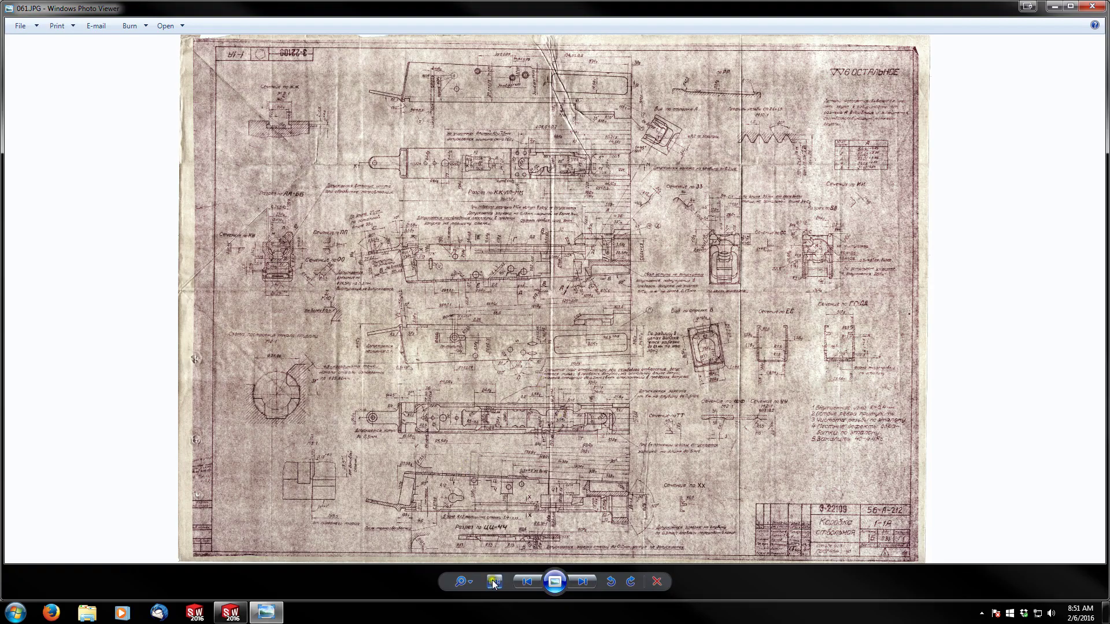
left_click(273, 616)
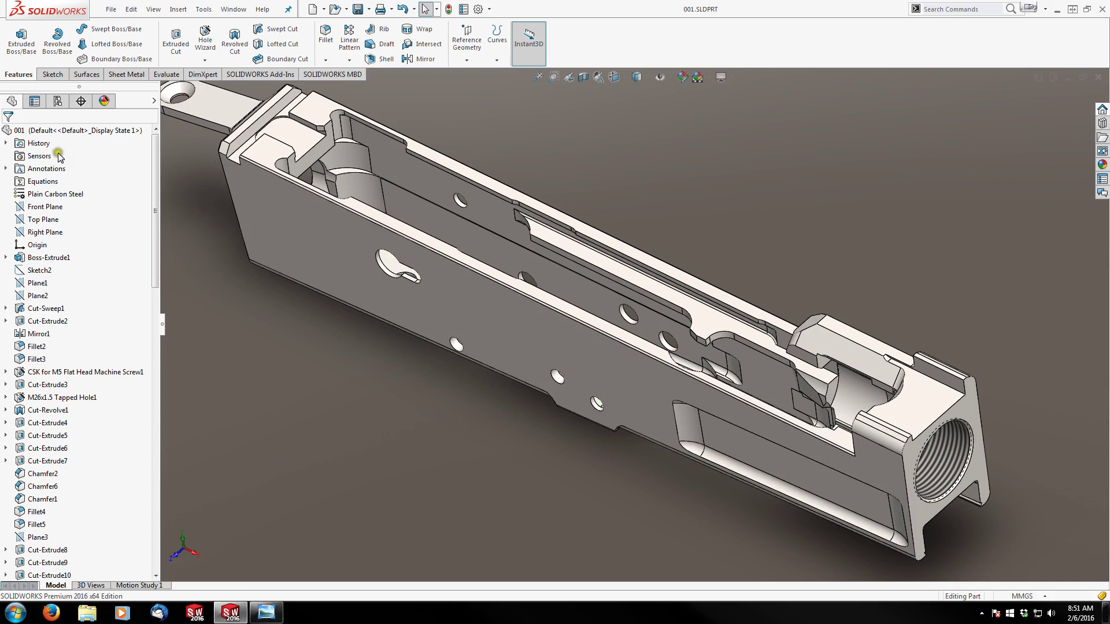
- Rotate and zoom the receiver model, re-orienting it around its lower front face
scroll(50, 508, "down", 20)
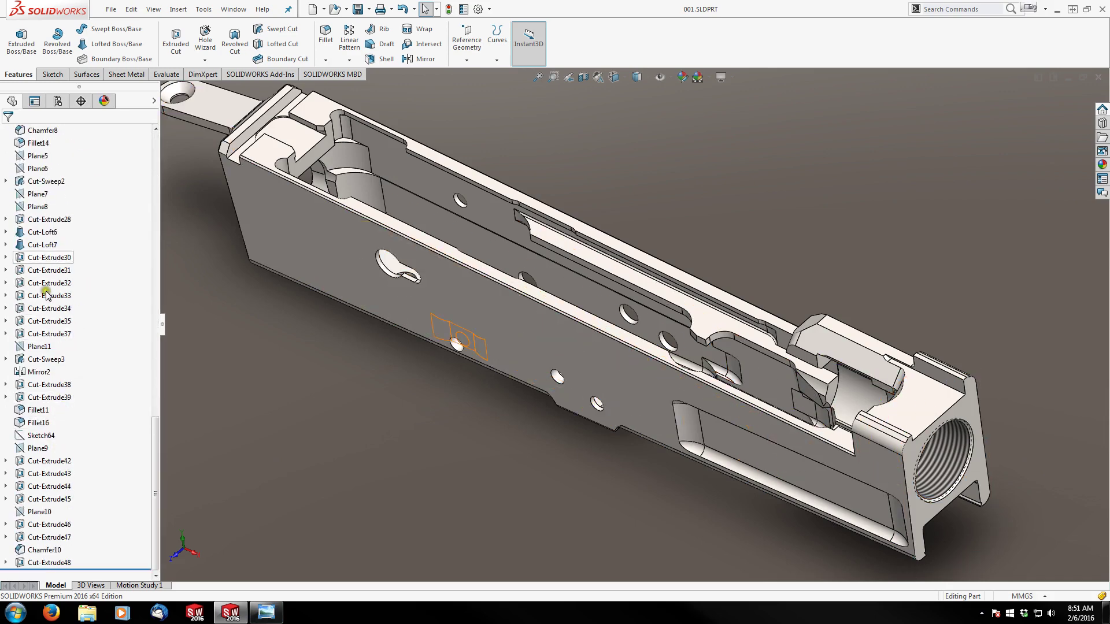
middle_click_drag(345, 439, 647, 334)
scroll(646, 337, "down", 8)
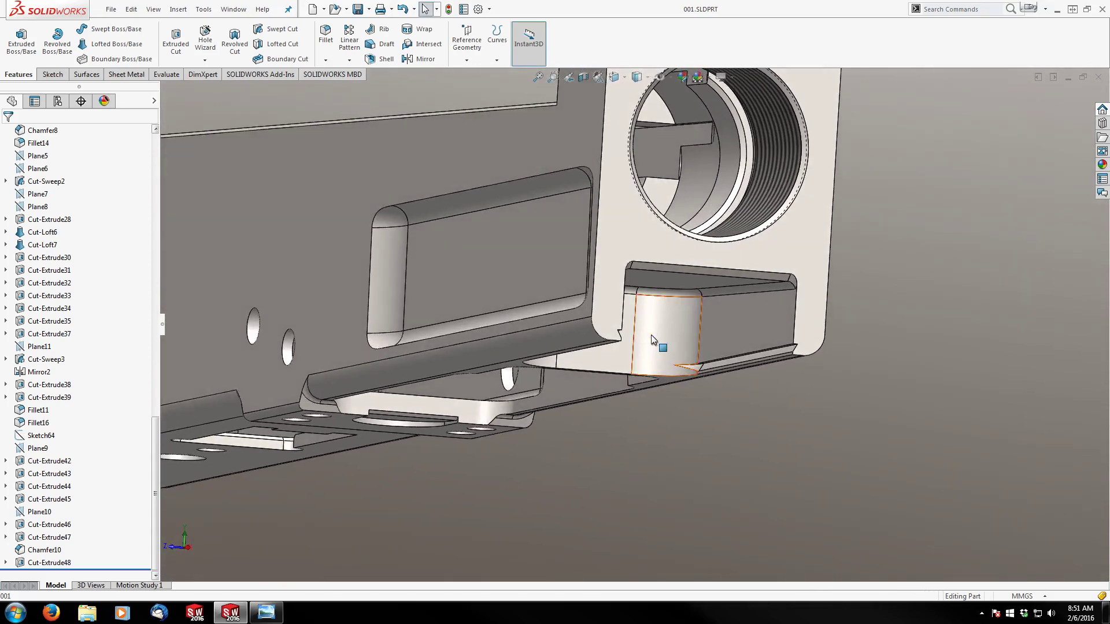
scroll(625, 393, "up", 3)
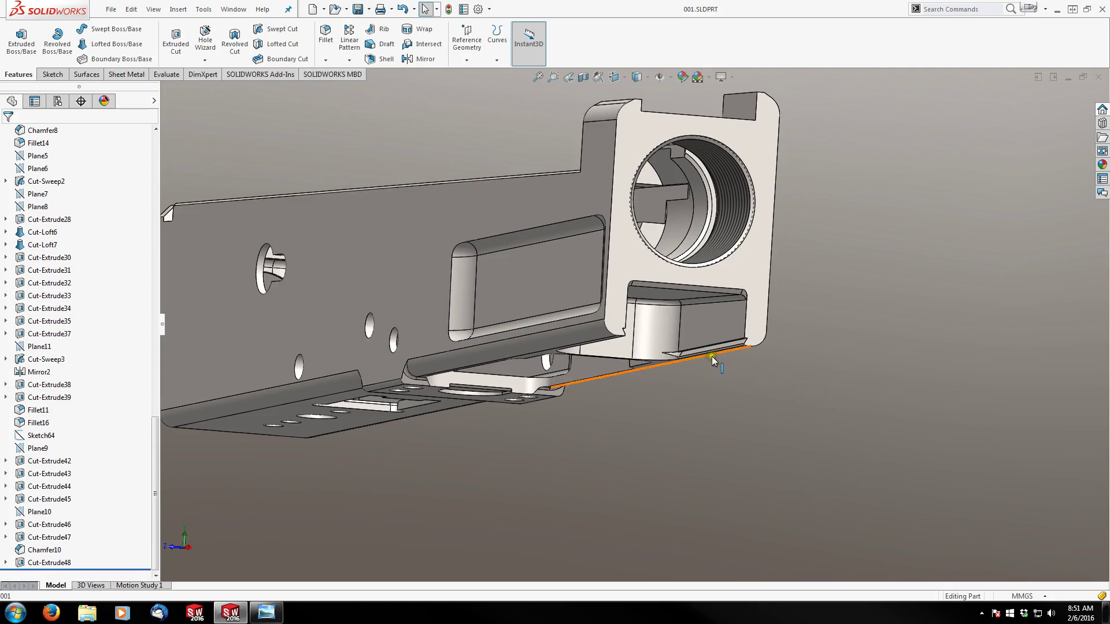
middle_click_drag(712, 356, 712, 367)
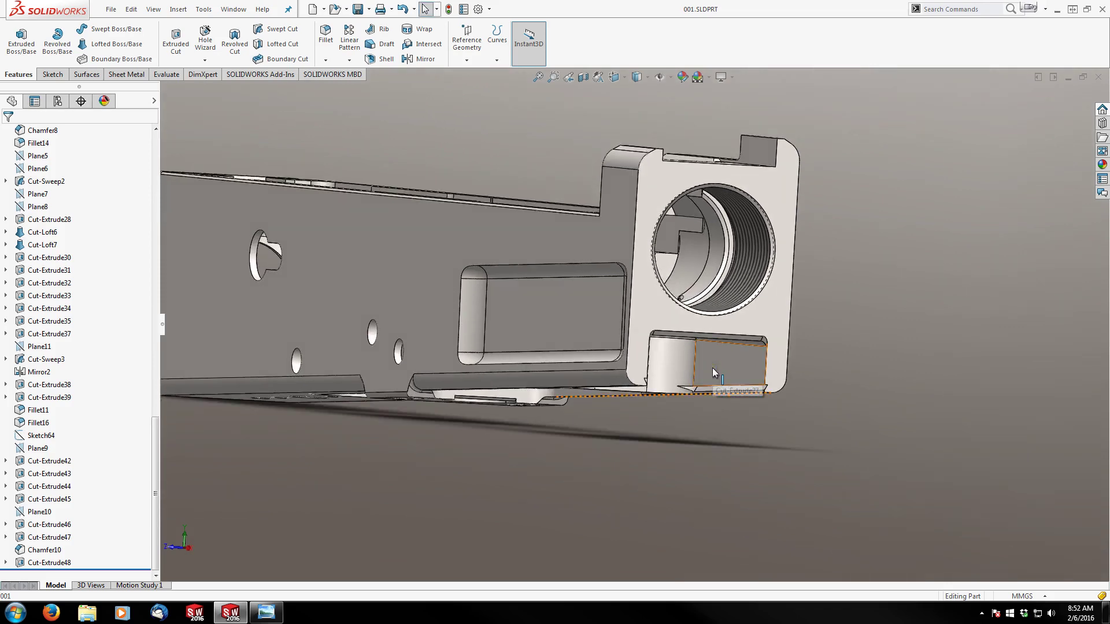
scroll(712, 367, "up", 10)
scroll(494, 355, "down", 5)
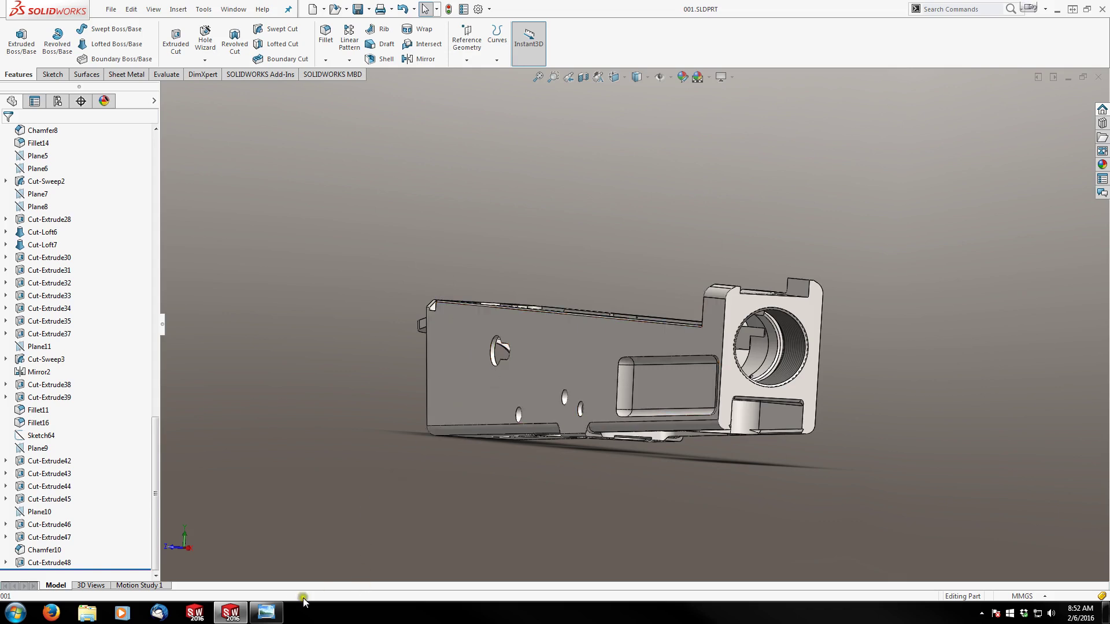
- Check another area of the scanned drawing, then bring the receiver model back
left_click(266, 612)
scroll(529, 432, "up", 5)
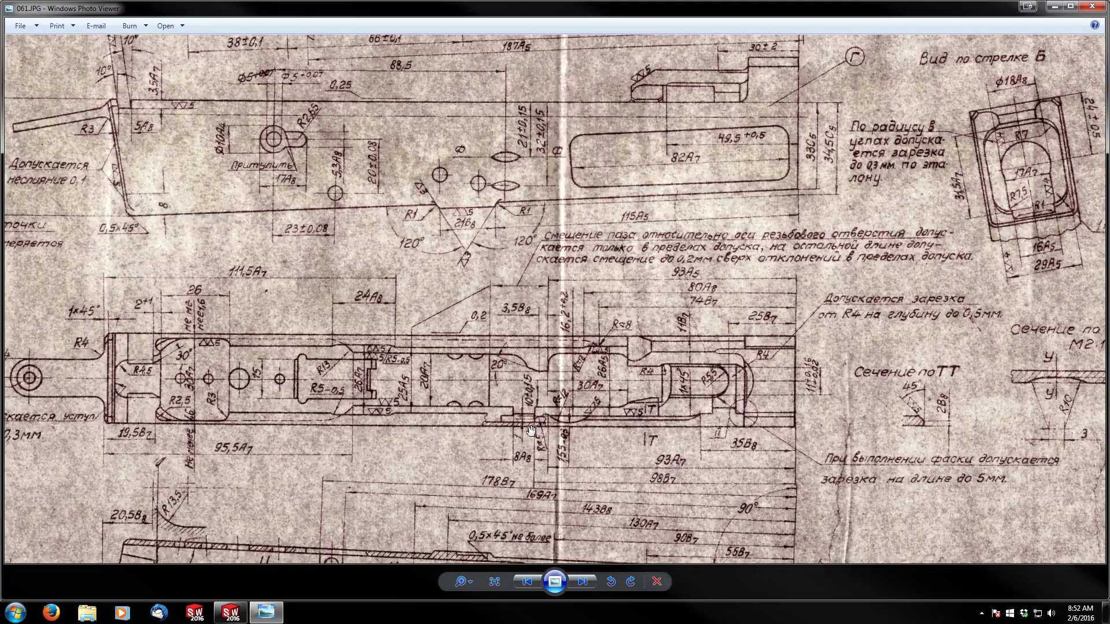
mouse_move(397, 404)
left_mouse_down()
mouse_move(590, 355)
mouse_move(609, 284)
left_mouse_up()
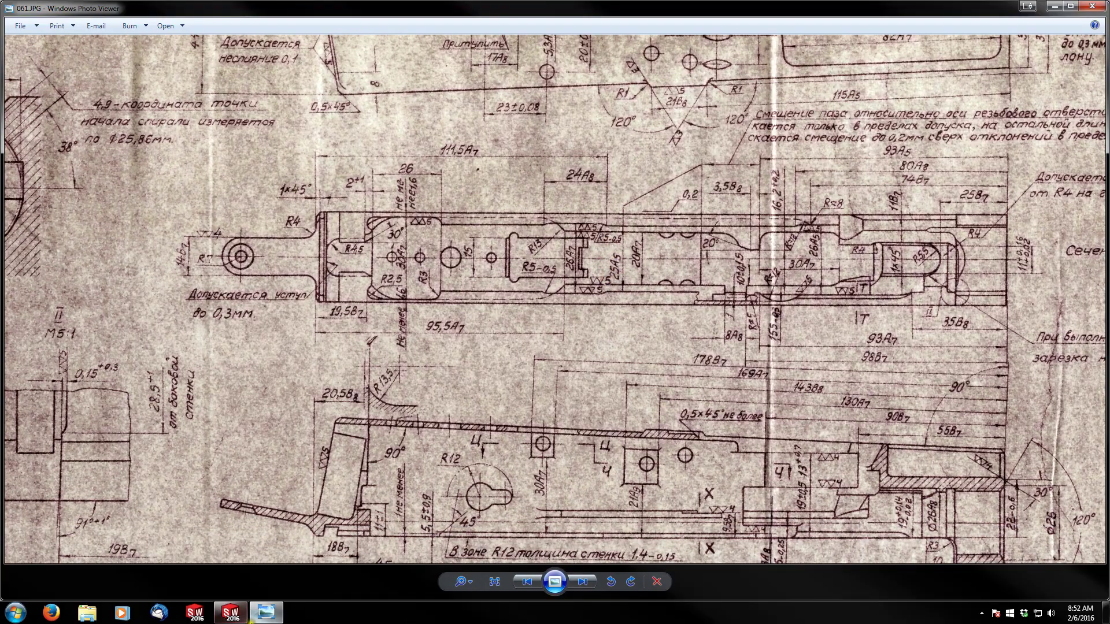
left_click(235, 612)
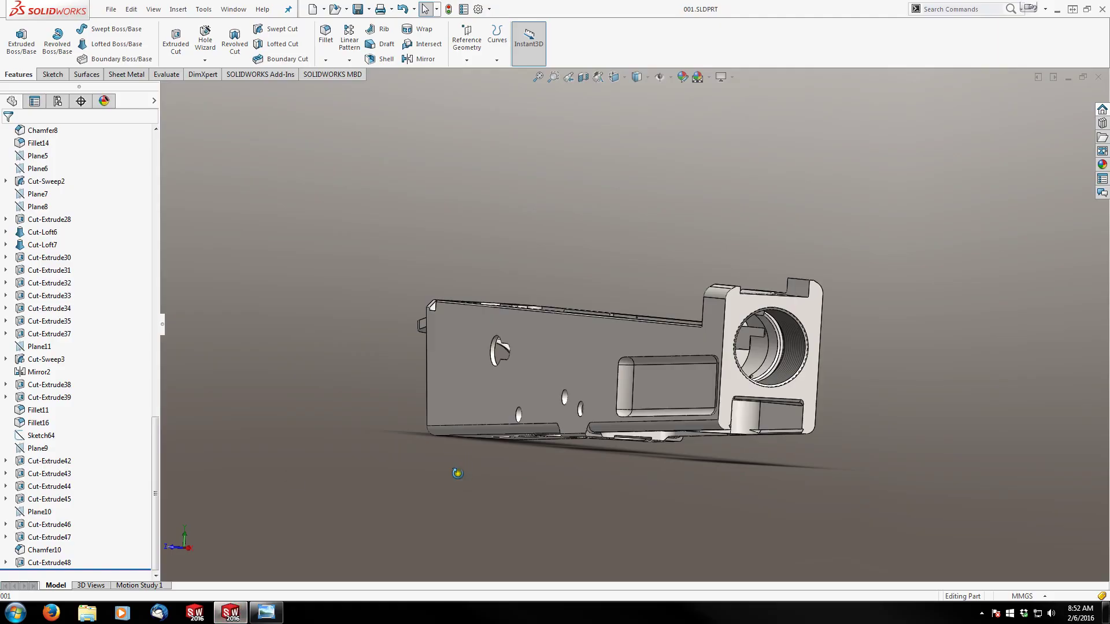
- Orbit the receiver to a near side-on view
middle_click_drag(472, 490, 487, 519)
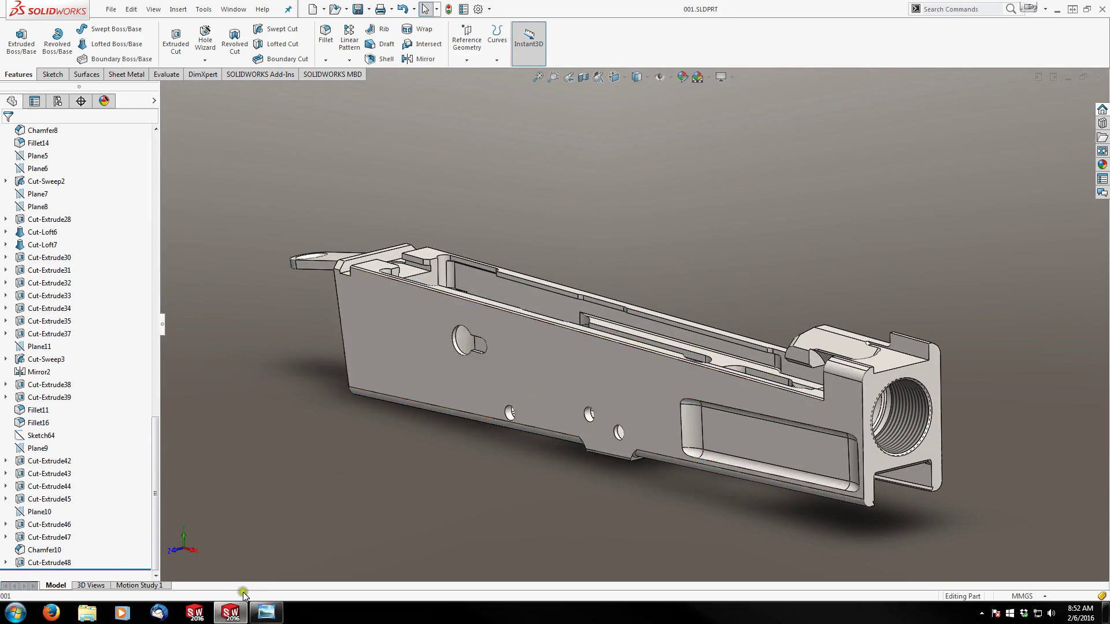
- Bring up 061.JPG and pan to its right side, section views and notes
left_click(266, 612)
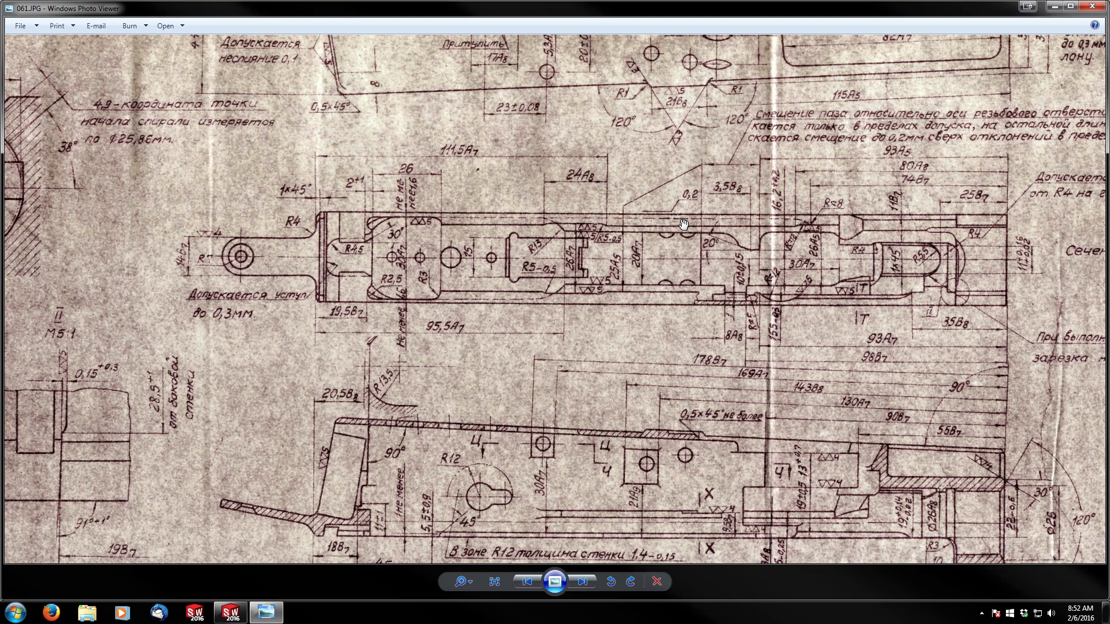
key("Down")
key("Right")
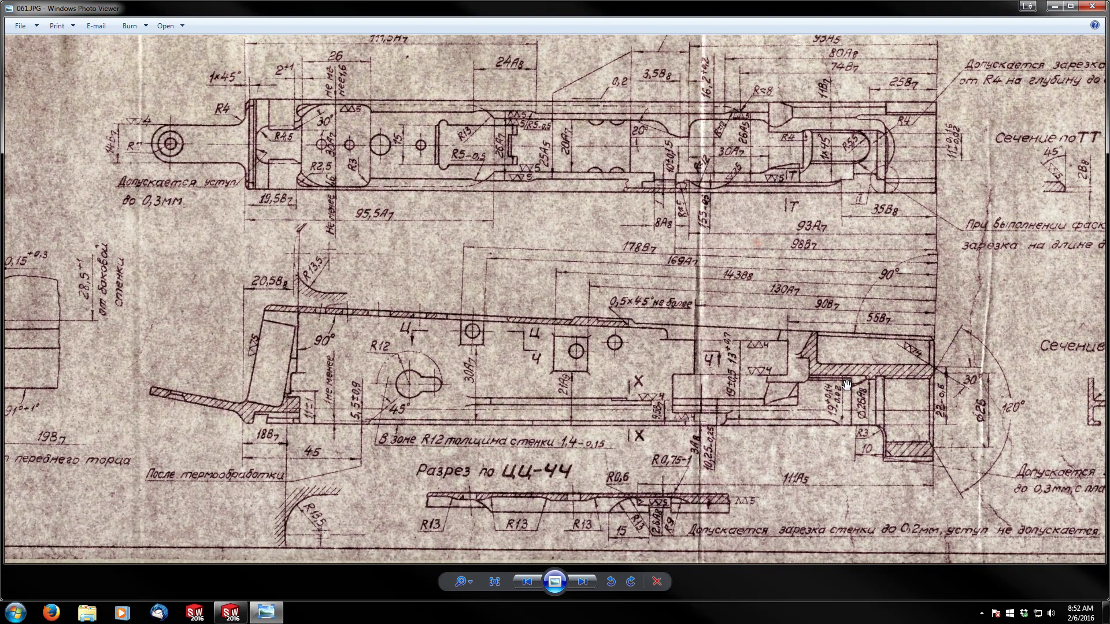
left_click_drag(847, 384, 670, 370)
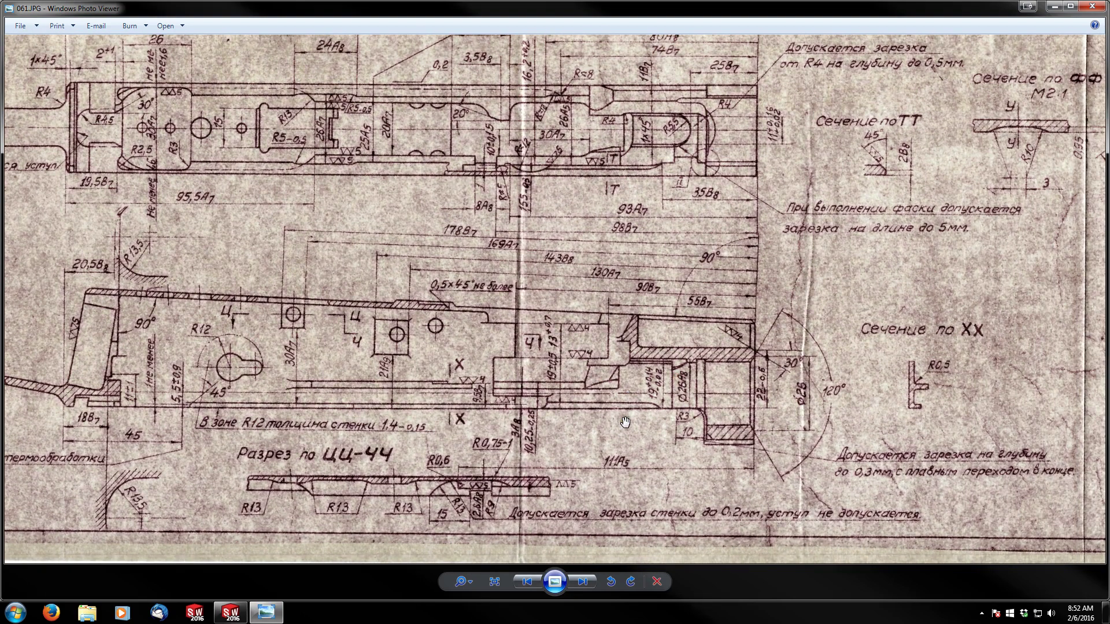
mouse_move(625, 422)
left_mouse_down()
mouse_move(591, 420)
mouse_move(557, 474)
mouse_move(613, 317)
mouse_move(608, 380)
left_mouse_up()
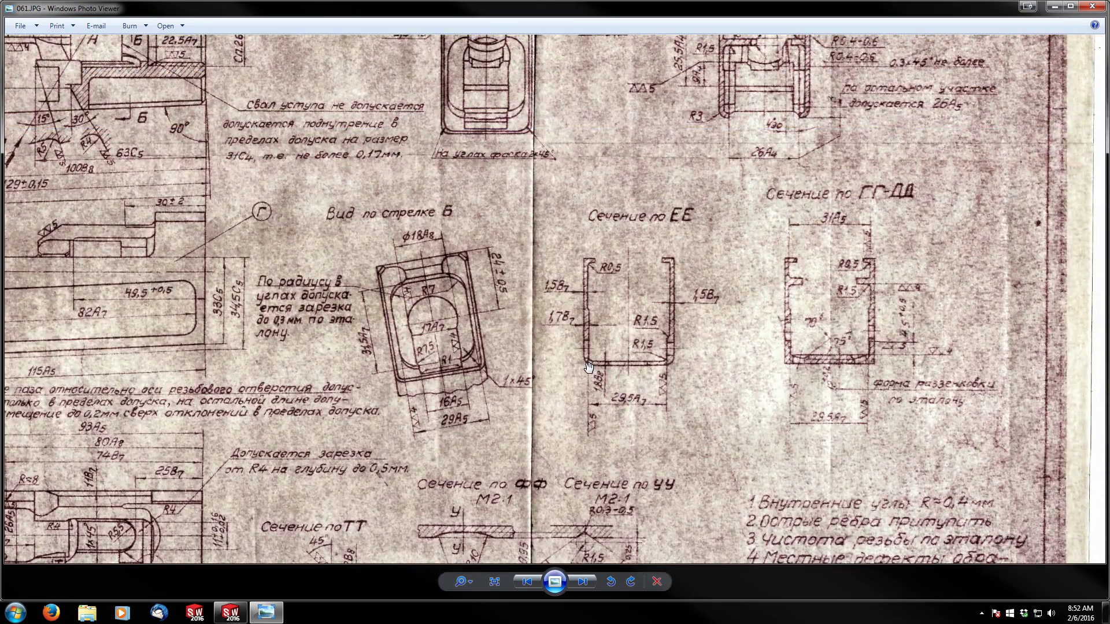
- Pan to the upper drawing and left-hand receiver views, then return to SolidWorks
left_click(683, 248)
left_click_drag(683, 248, 694, 344)
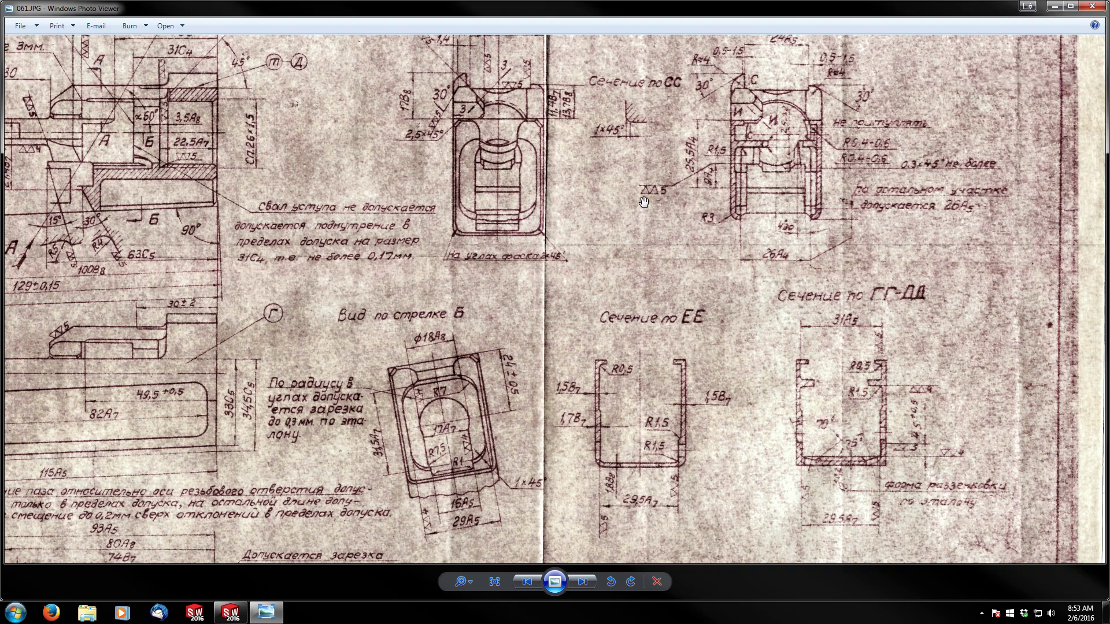
left_click_drag(174, 181, 653, 246)
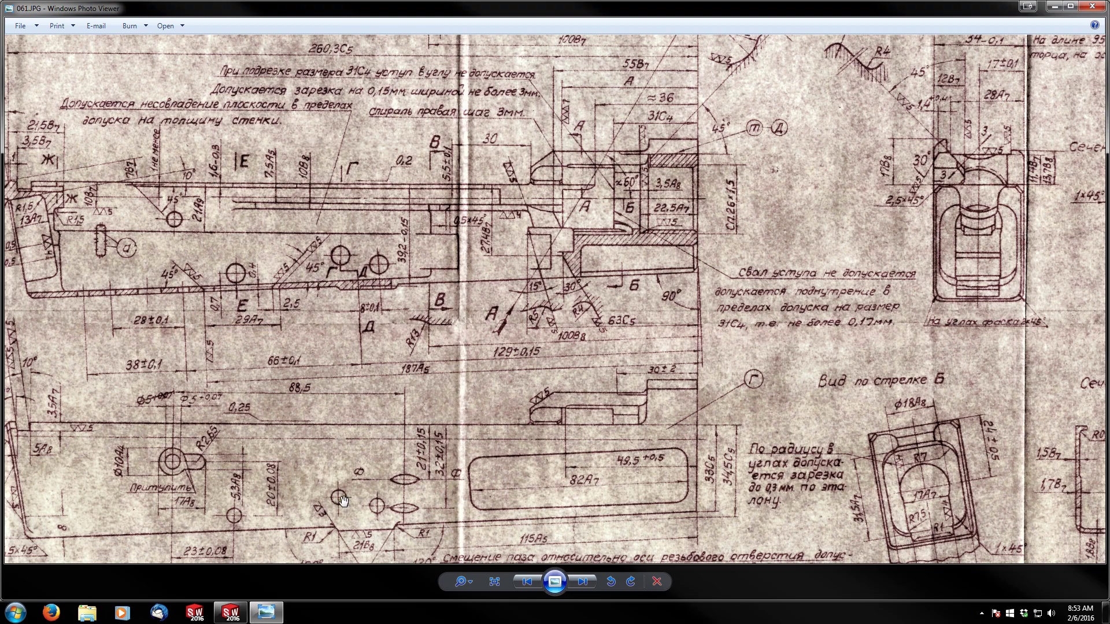
left_click(230, 613)
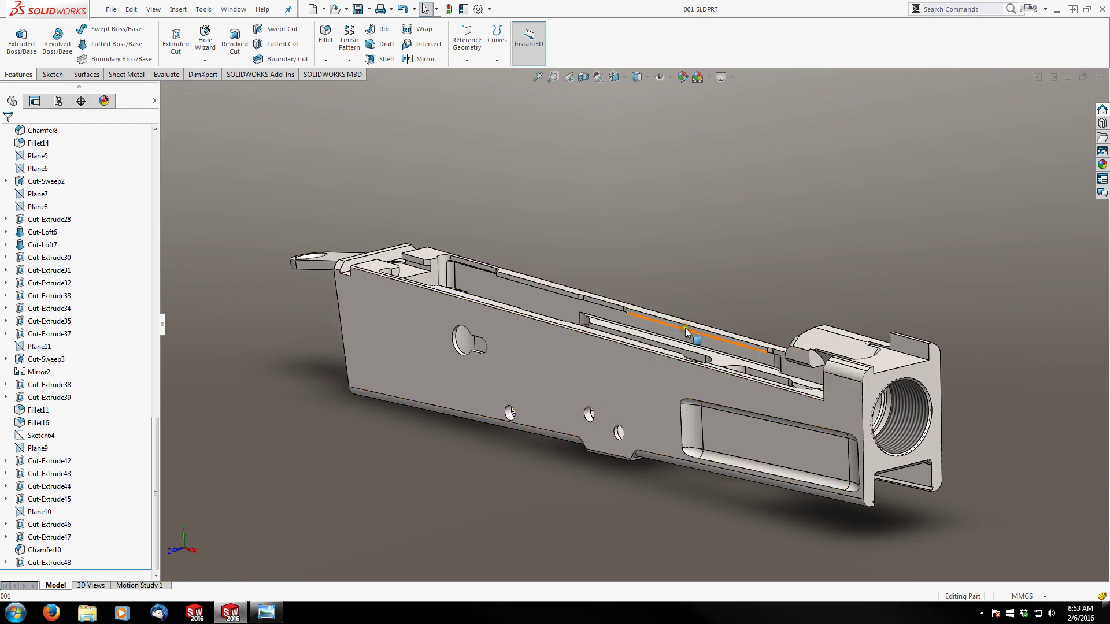
- Orbit the receiver to lower side-on and top-front angles, then select and deselect Cut-Extrude17
left_click(658, 265)
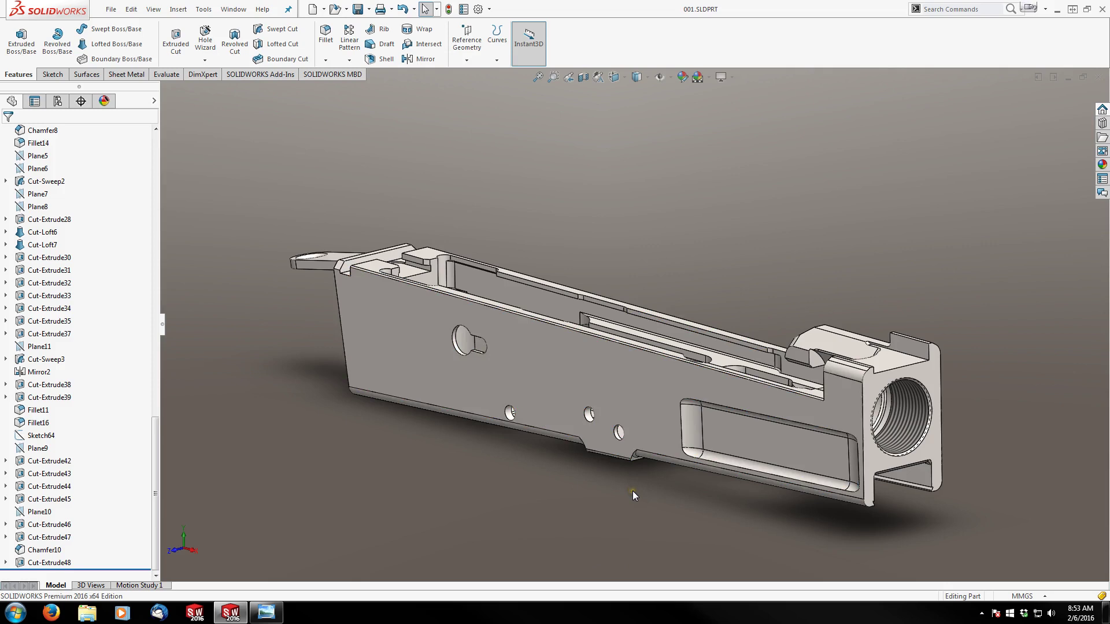
middle_click_drag(634, 491, 634, 473)
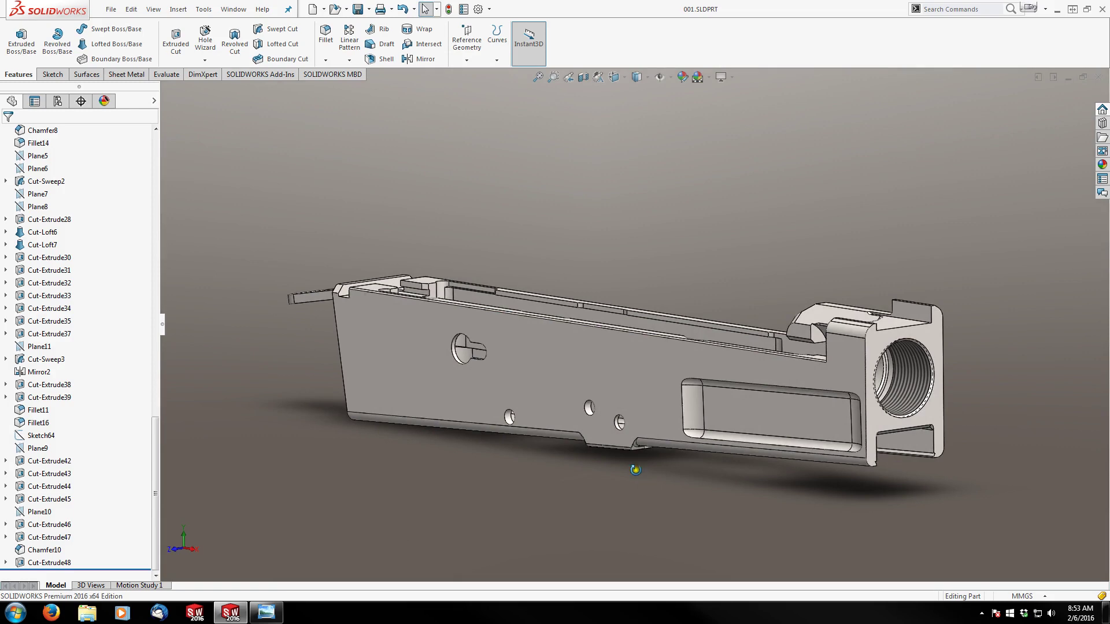
mouse_move(634, 461)
middle_mouse_down()
mouse_move(612, 463)
mouse_move(671, 463)
middle_mouse_up()
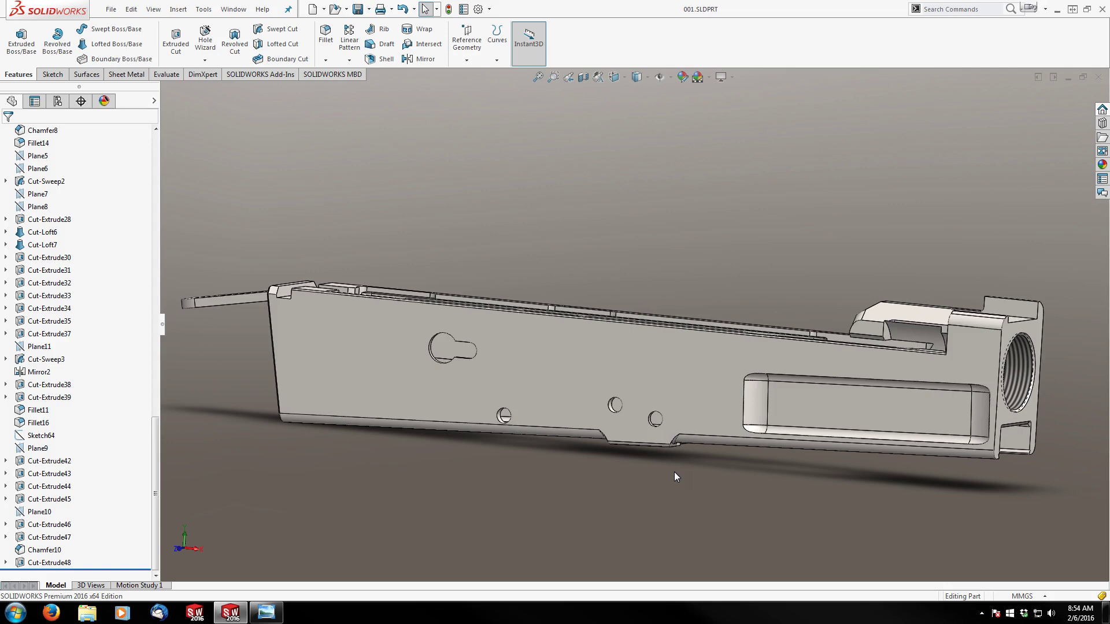
middle_click_drag(723, 243, 696, 282)
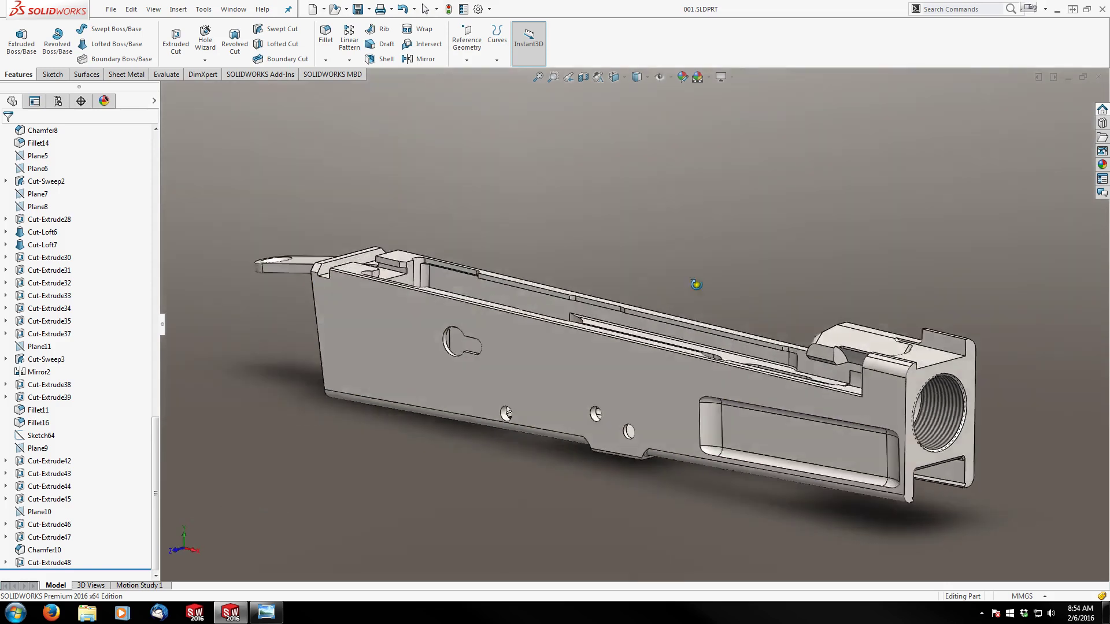
scroll(694, 448, "up", 3)
scroll(714, 459, "down", 3)
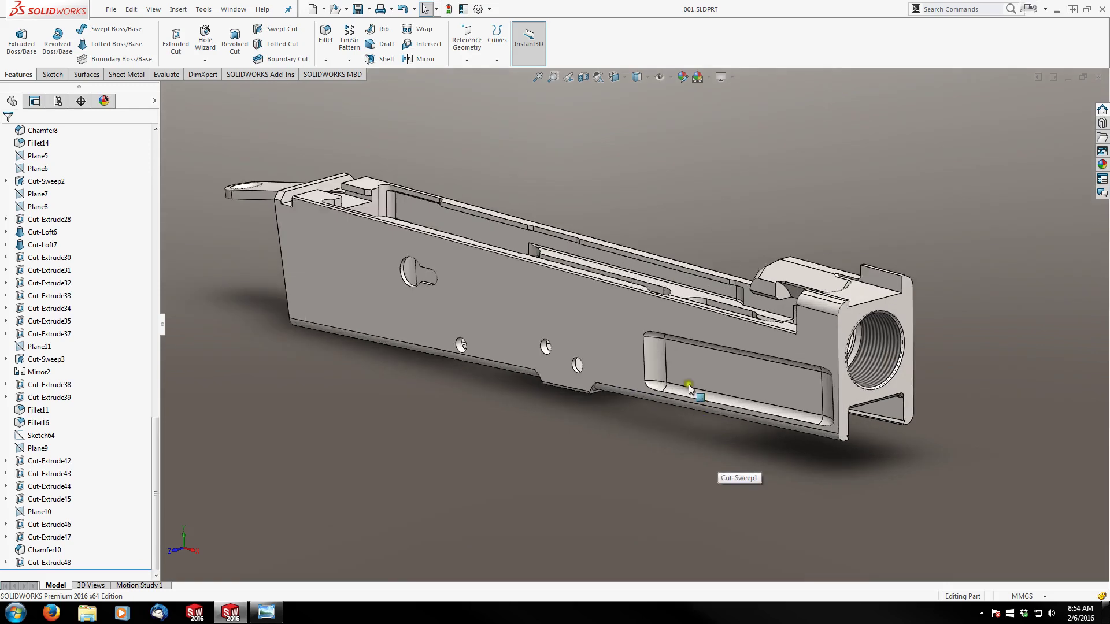
left_click(533, 250)
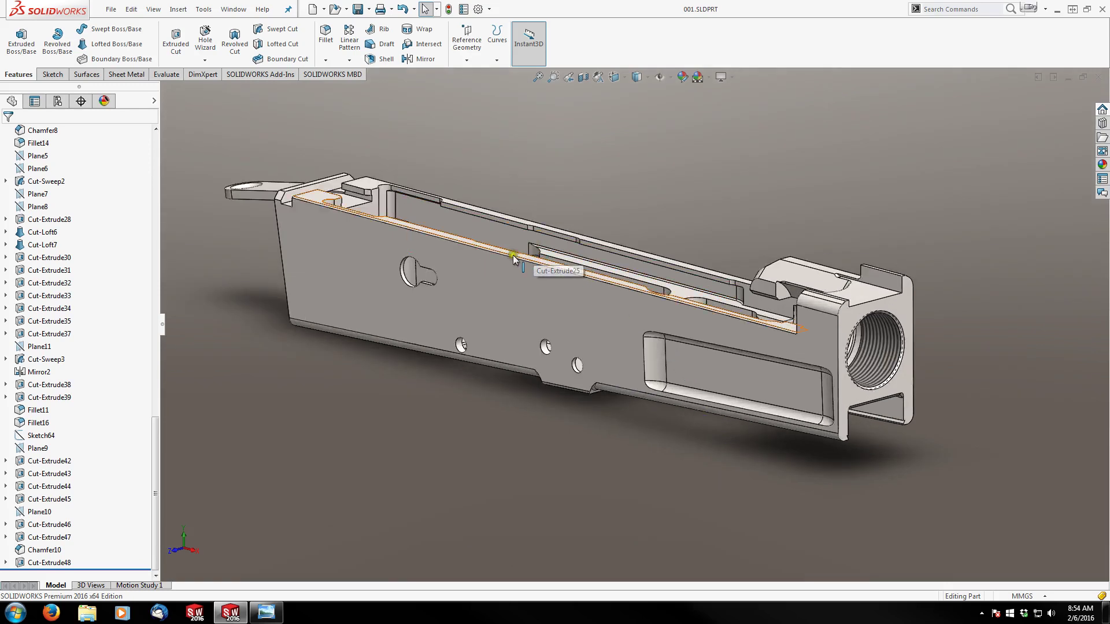
left_click(442, 367)
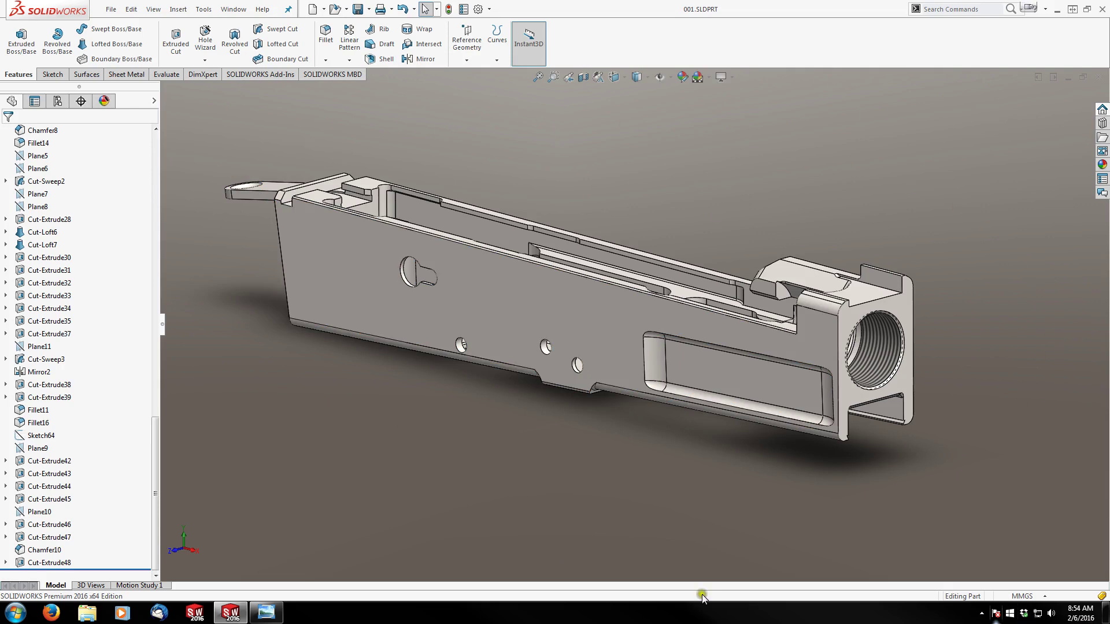
- Bring 061.JPG forward, zoom out and pan down to its title block
left_click(267, 613)
scroll(419, 323, "down", 3)
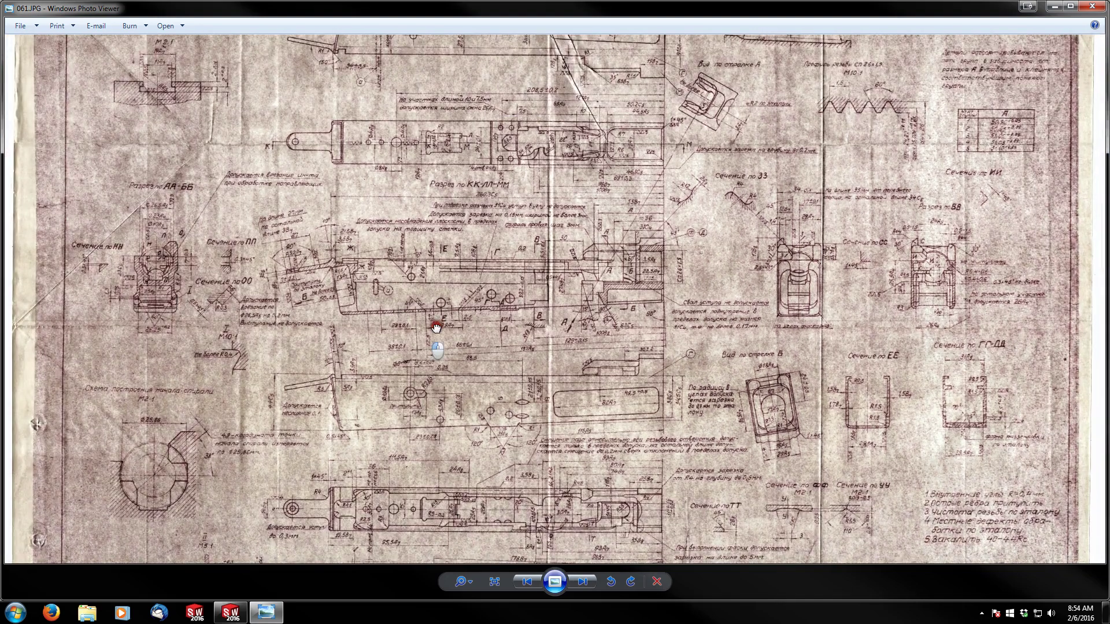
mouse_move(435, 328)
left_mouse_down()
mouse_move(458, 279)
mouse_move(456, 173)
mouse_move(484, 227)
mouse_move(485, 209)
left_mouse_up()
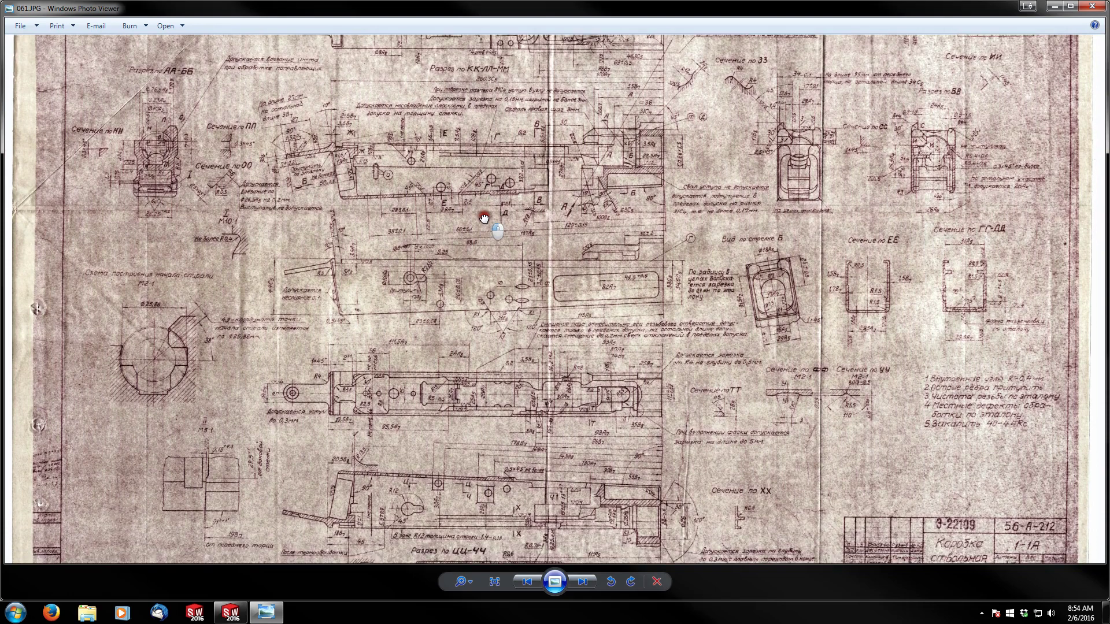